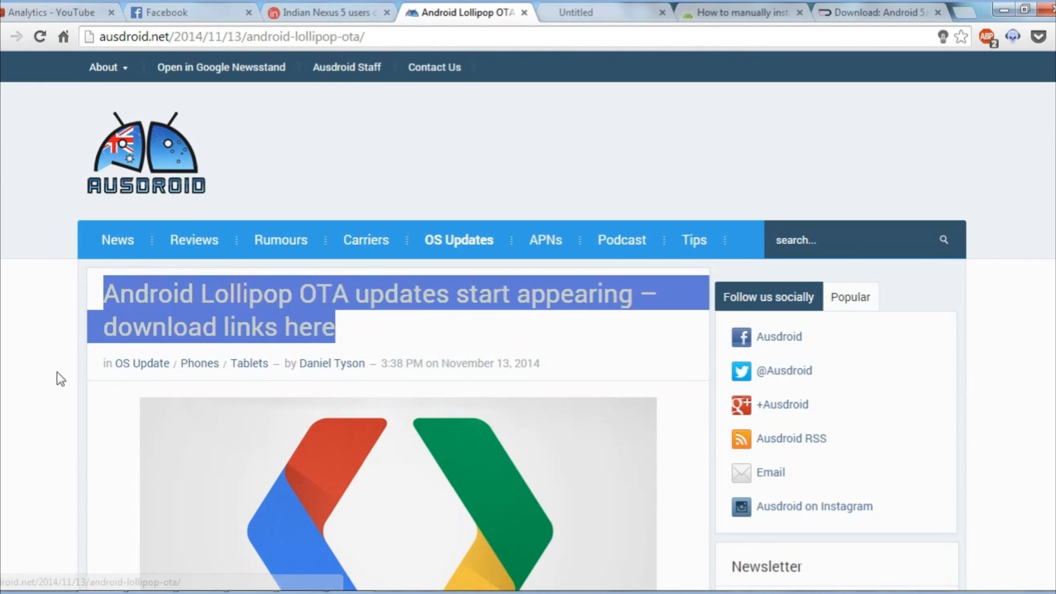
pyautogui.scroll(-3, 124, 330)
pyautogui.scroll(-3, 181, 289)
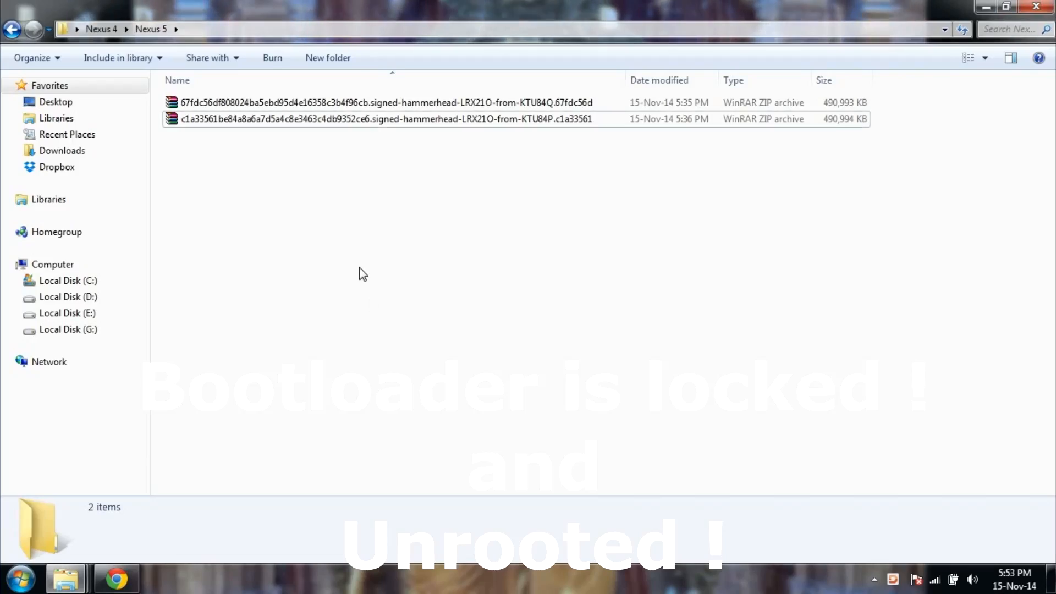
# Step: Open a console in the Nexus 5 folder, confirm the device with 'fastboot devices', then minimize it
pyautogui.rightClick(358, 267)
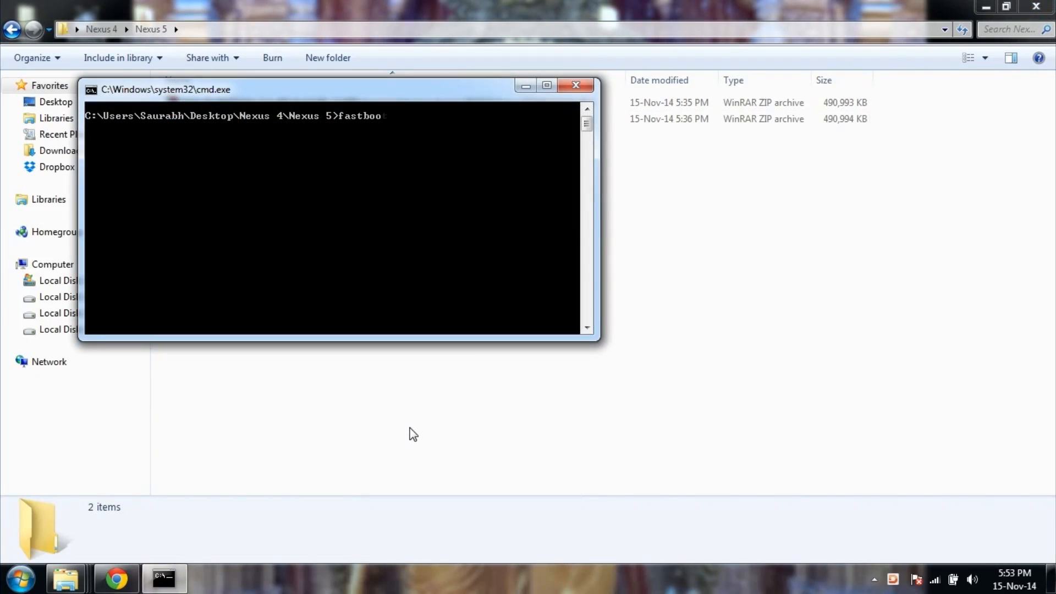
pyautogui.write('vices')
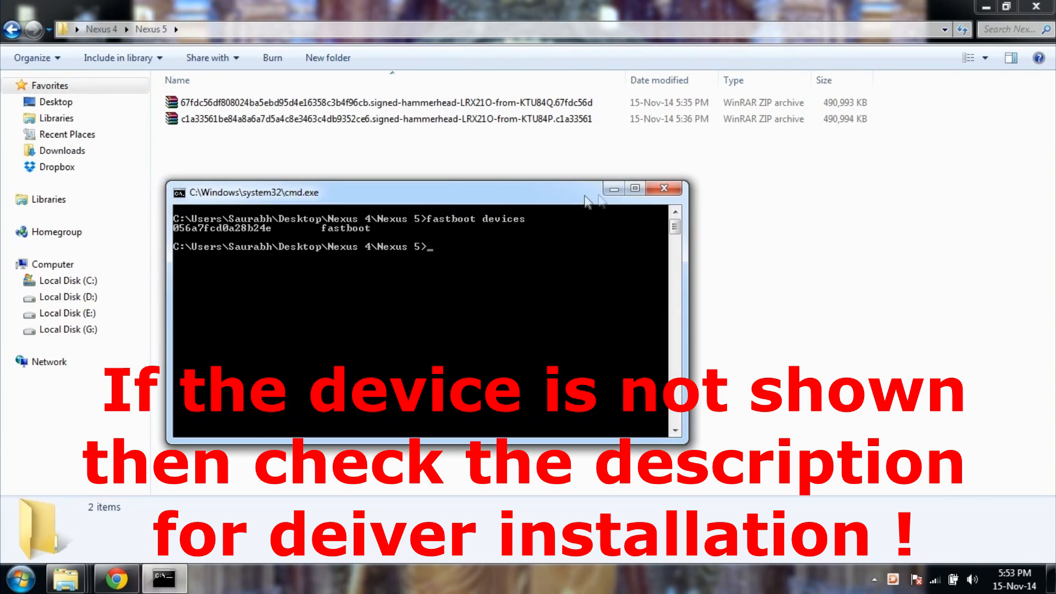
pyautogui.click(611, 191)
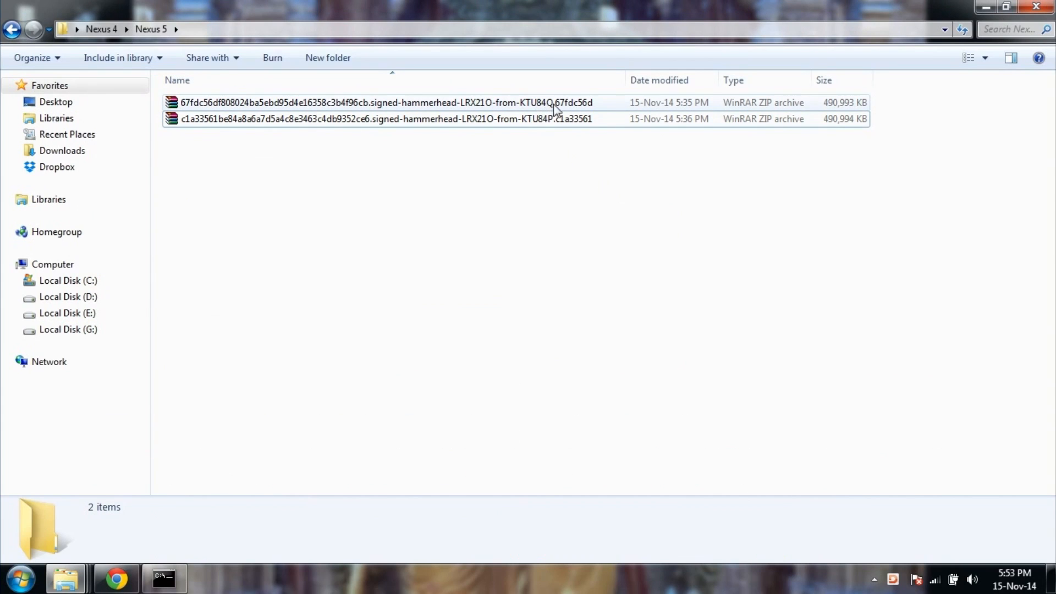
# Step: Select the OTA zip ending in KTU84Q, matching the Indian build
pyautogui.click(517, 104)
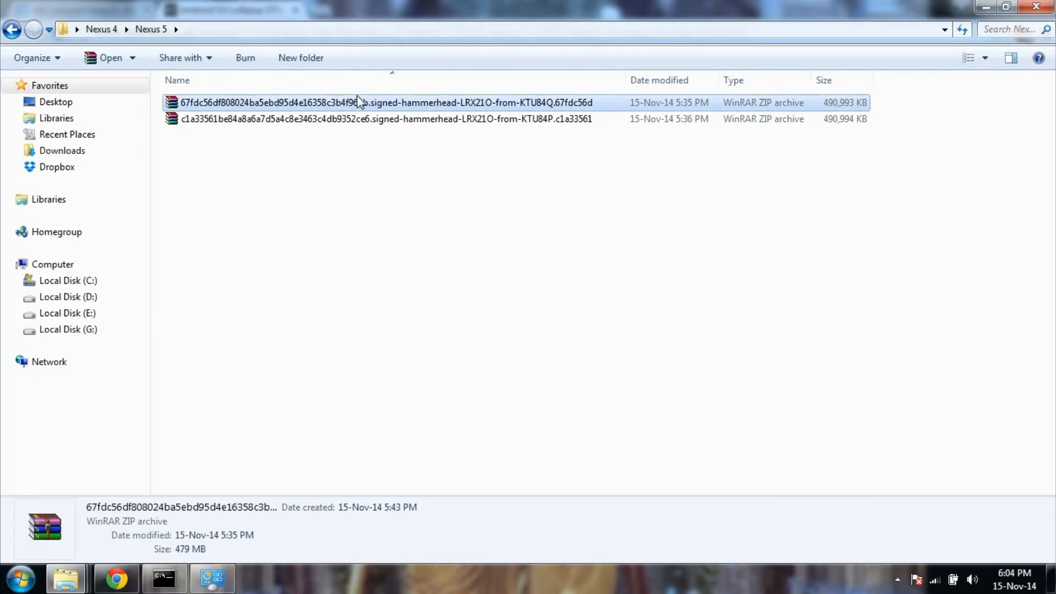
# Step: Run 'adb sideload' with the copied KTU84Q OTA zip name to start loading the package
pyautogui.click(357, 96)
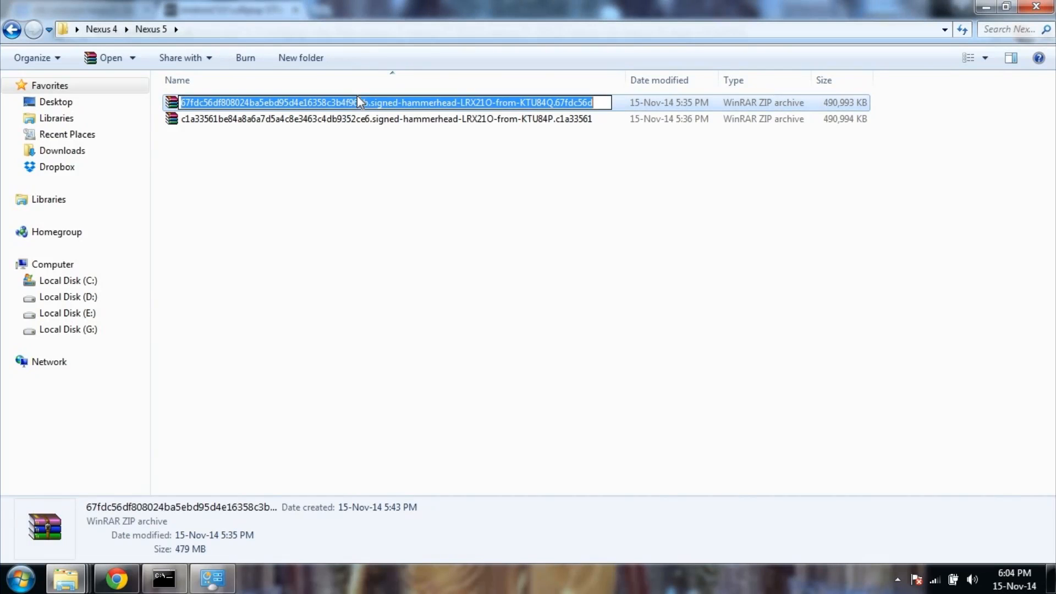
pyautogui.click(169, 584)
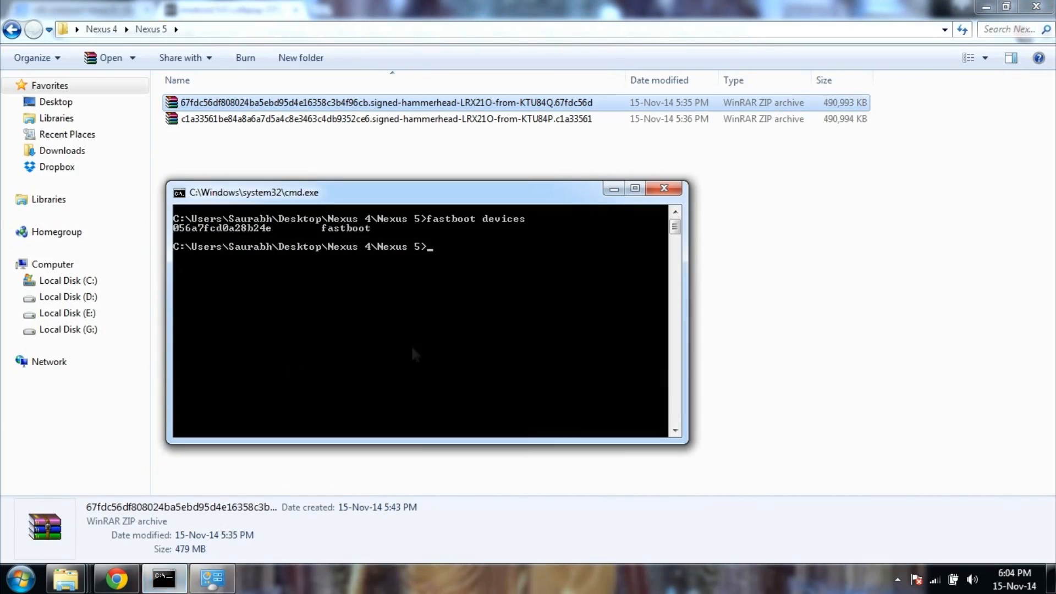
pyautogui.write('adb sideload')
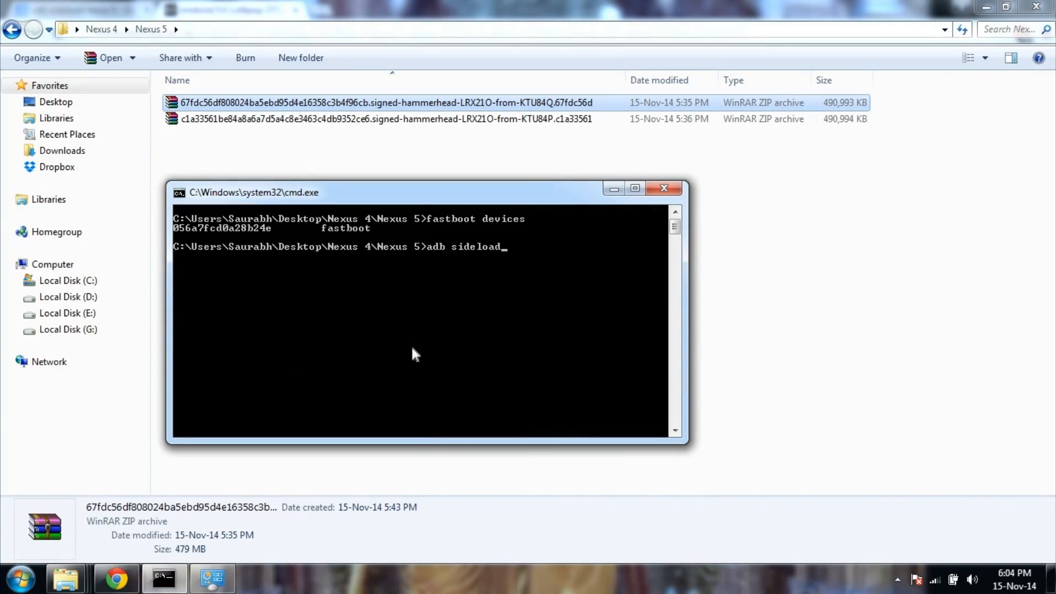
pyautogui.rightClick(412, 349)
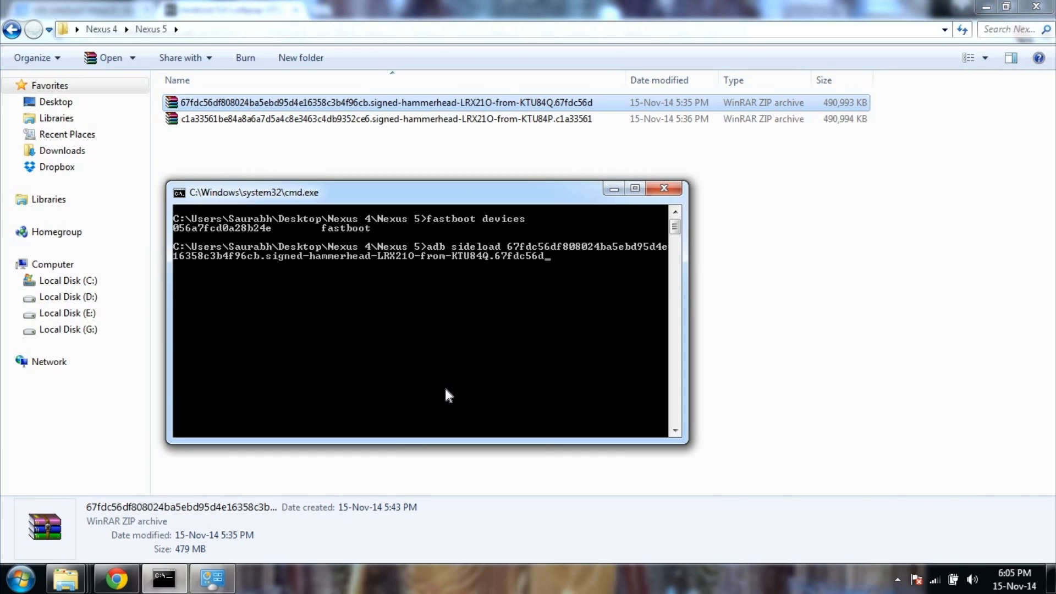
pyautogui.write('.zip')
pyautogui.press('Return')
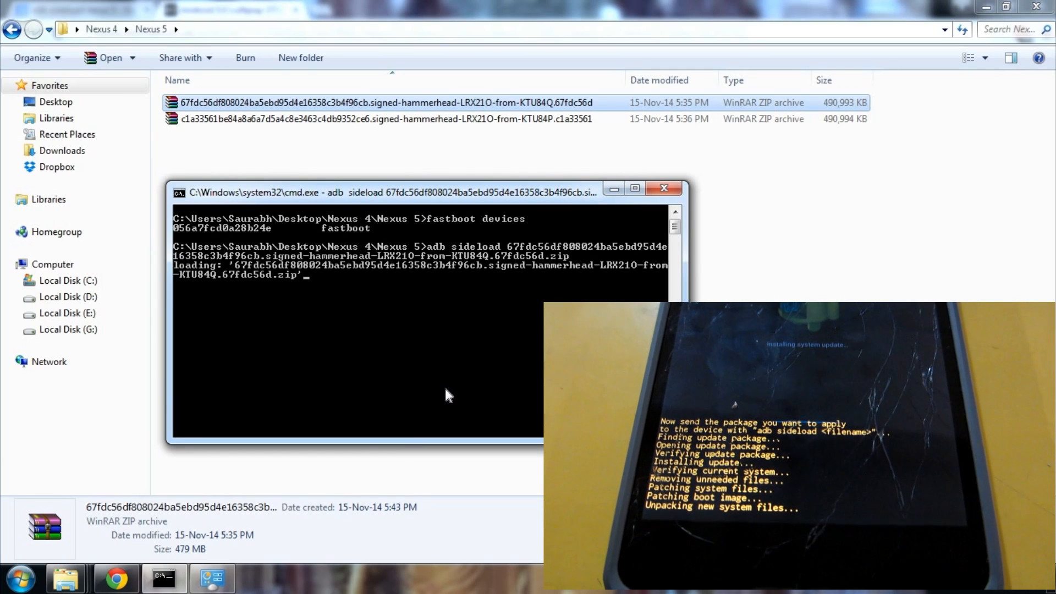